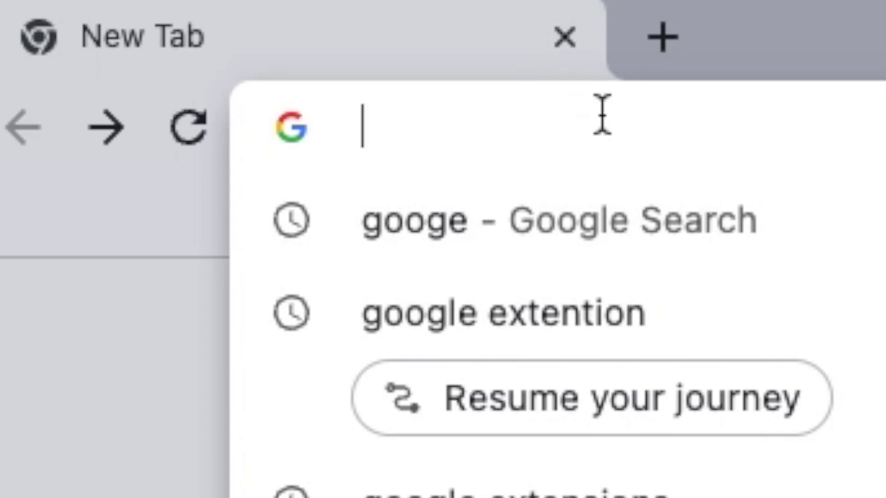
text(m)
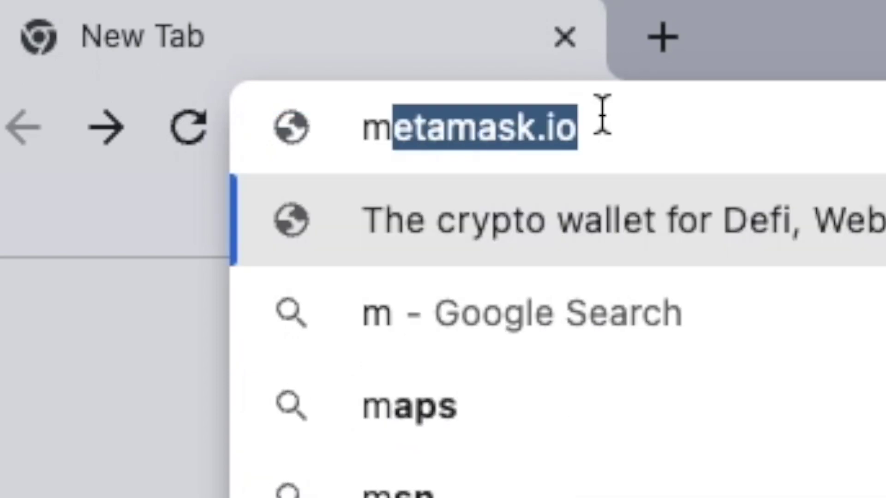
text(et)
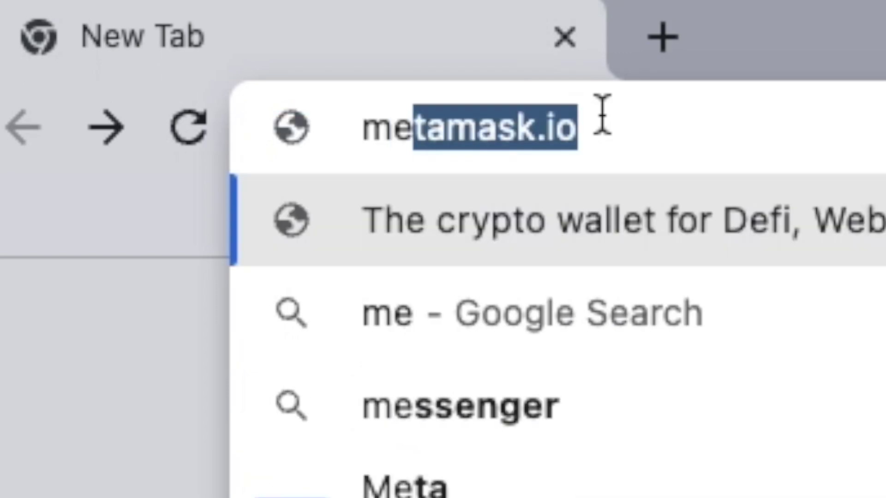
text(a)
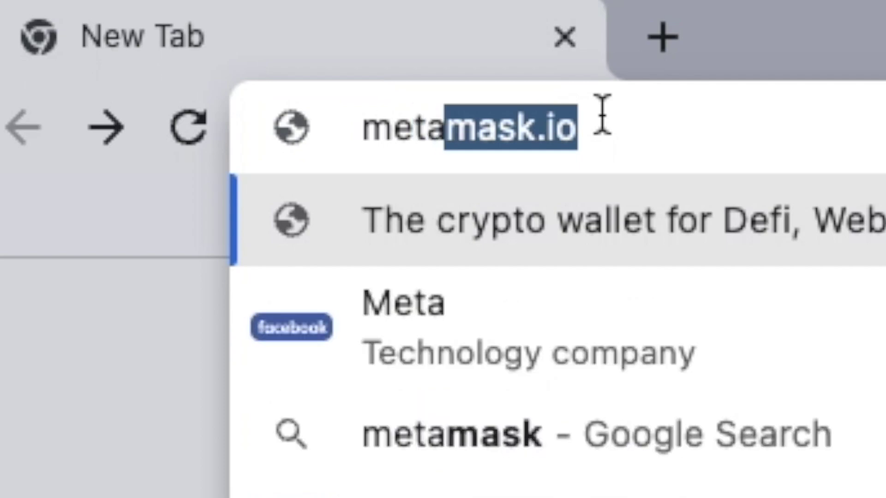
text(ma)
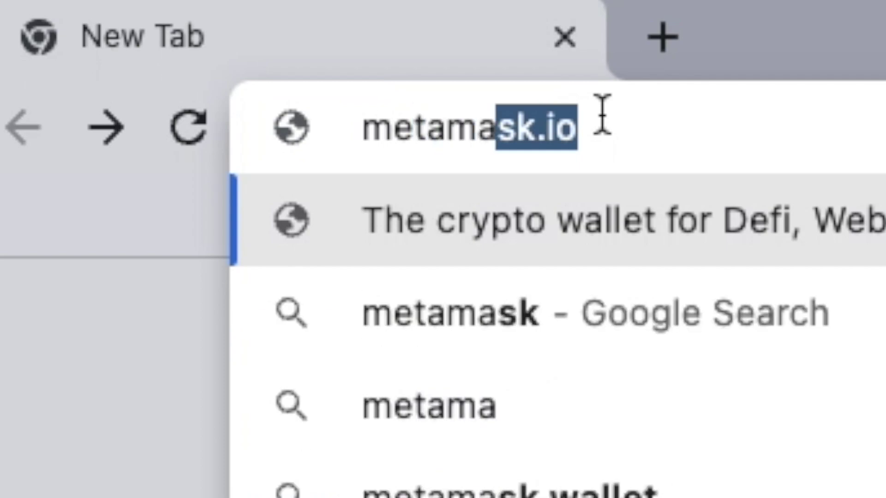
text(s)
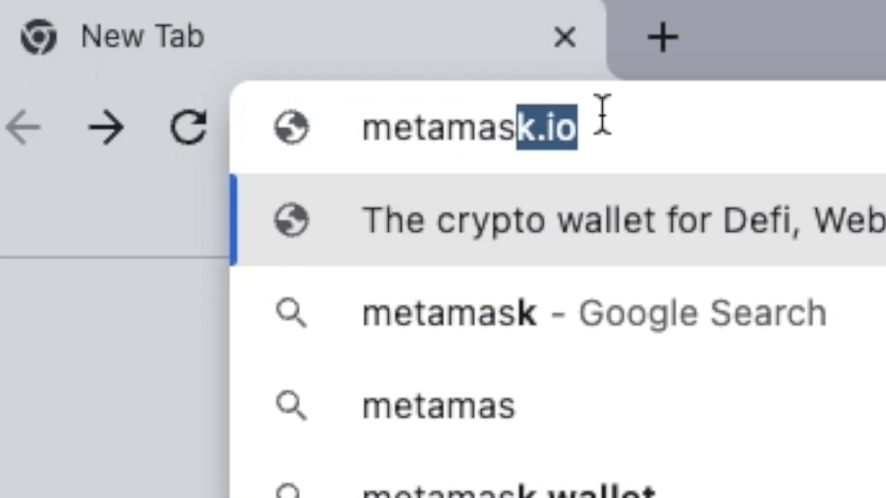
text(k.io)
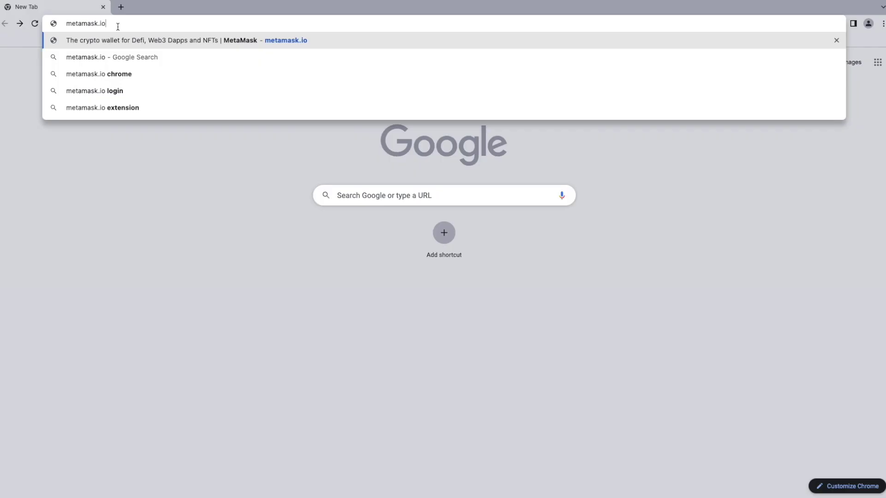
Load metamask.io in Chrome's address bar.
key(Return)
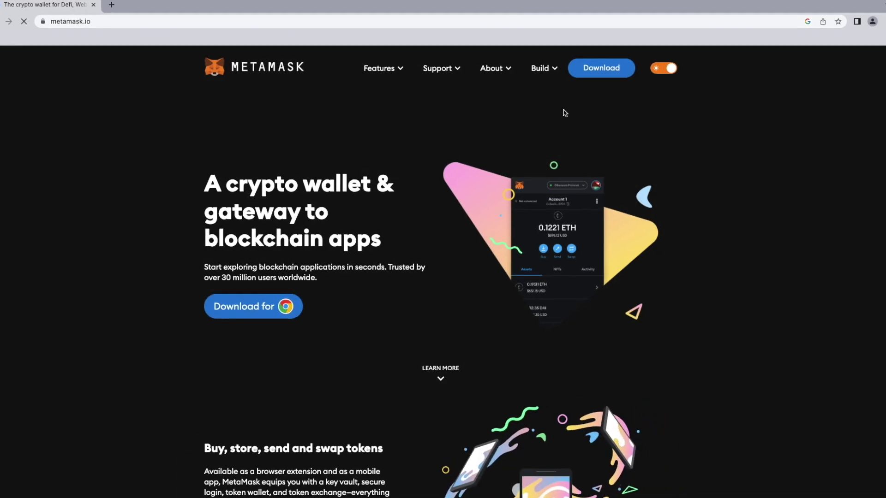
Add MetaMask to Chrome from its Chrome Web Store listing, approving its permissions.
click(601, 69)
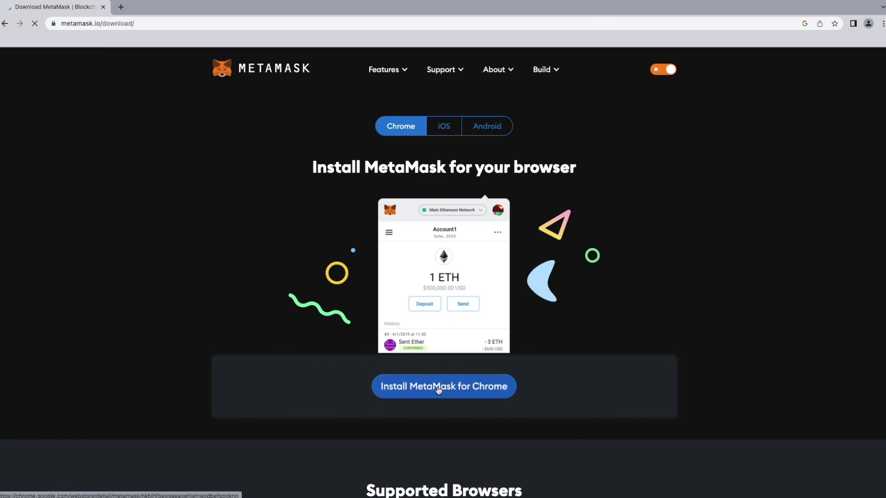
click(437, 389)
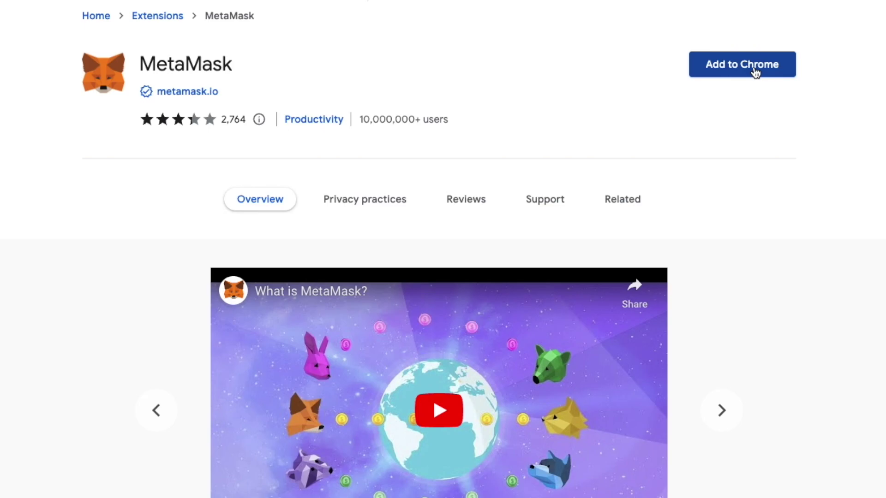
click(755, 71)
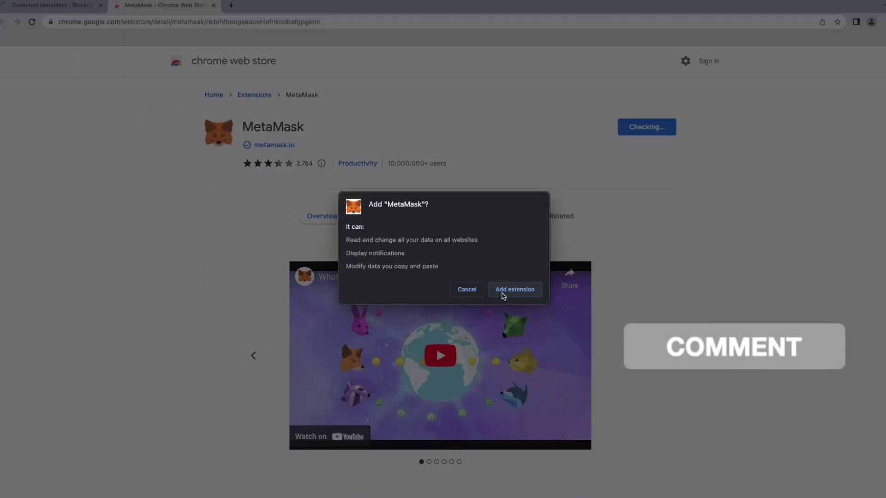
click(514, 290)
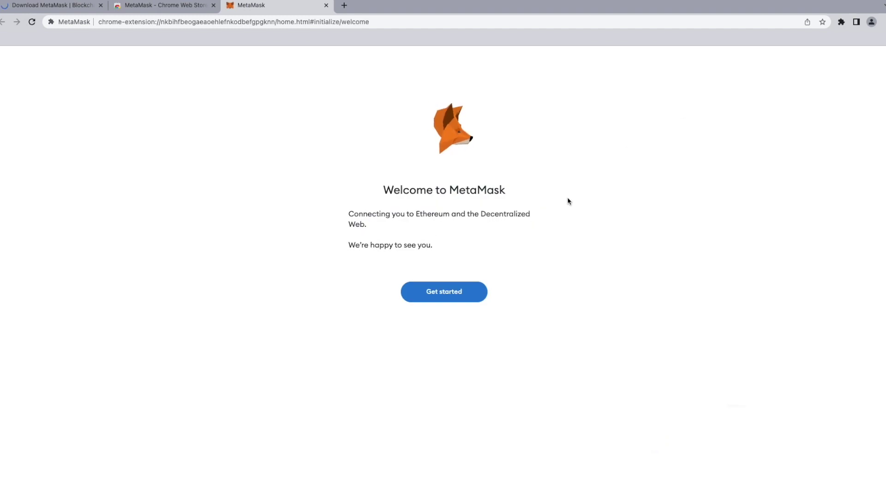
Start MetaMask setup and agree to share anonymized usage data.
click(453, 298)
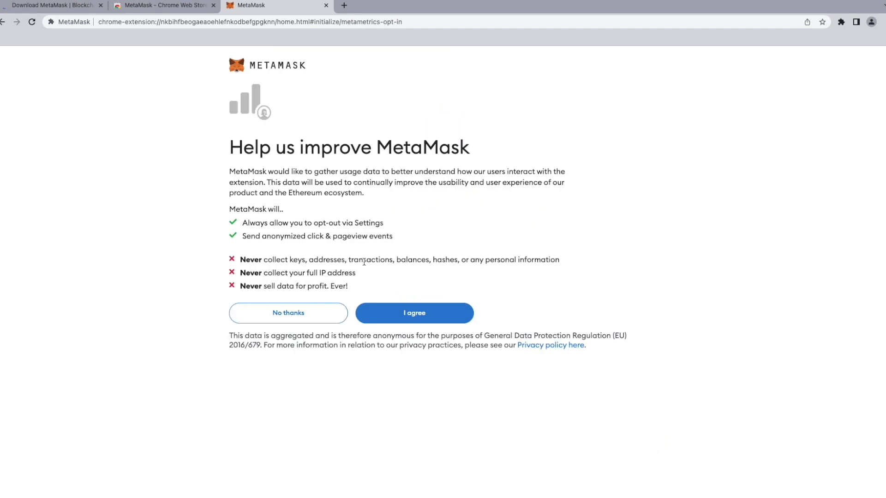
click(398, 316)
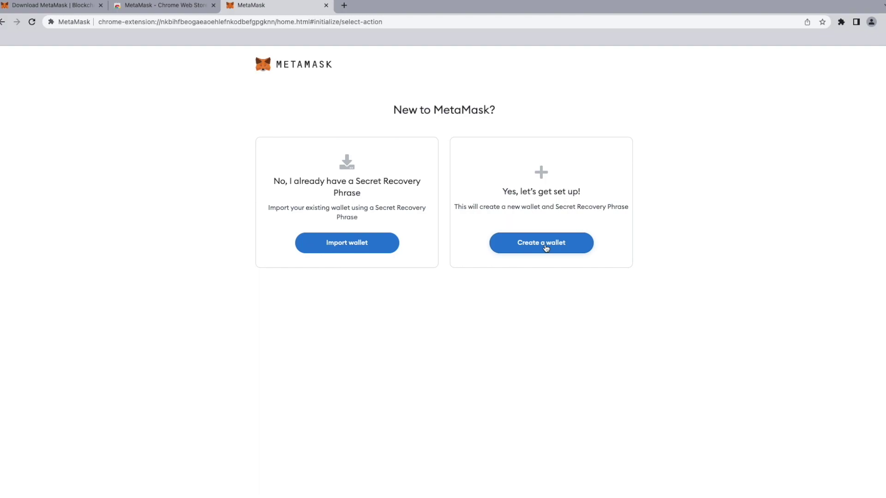
Choose Create a wallet to start a brand-new wallet.
click(545, 247)
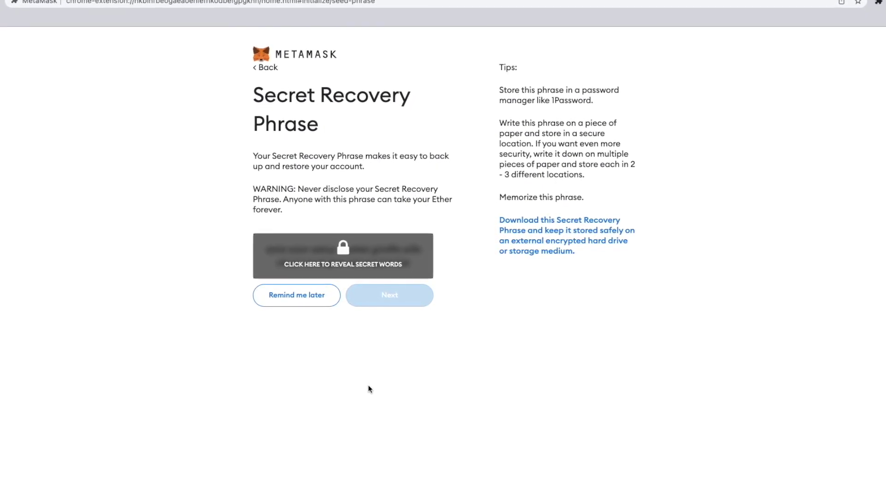
Reveal and select the Secret Recovery Phrase words, then proceed to confirmation.
click(348, 256)
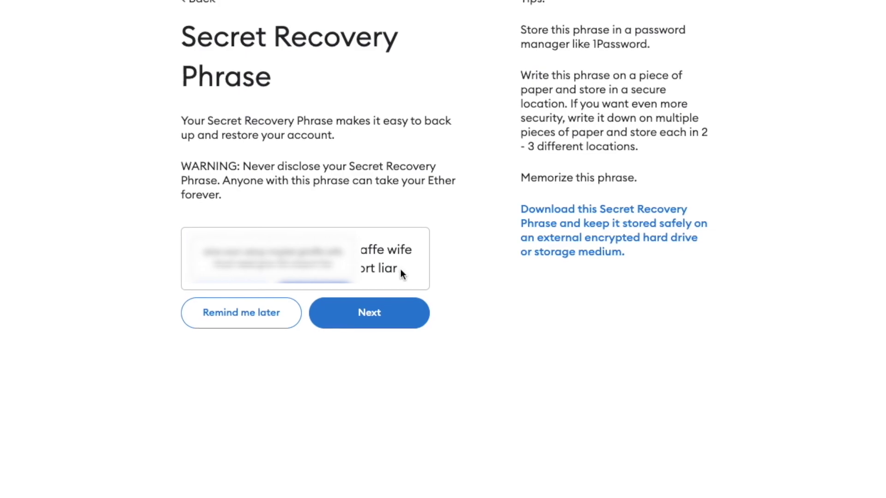
drag(401, 270, 187, 249)
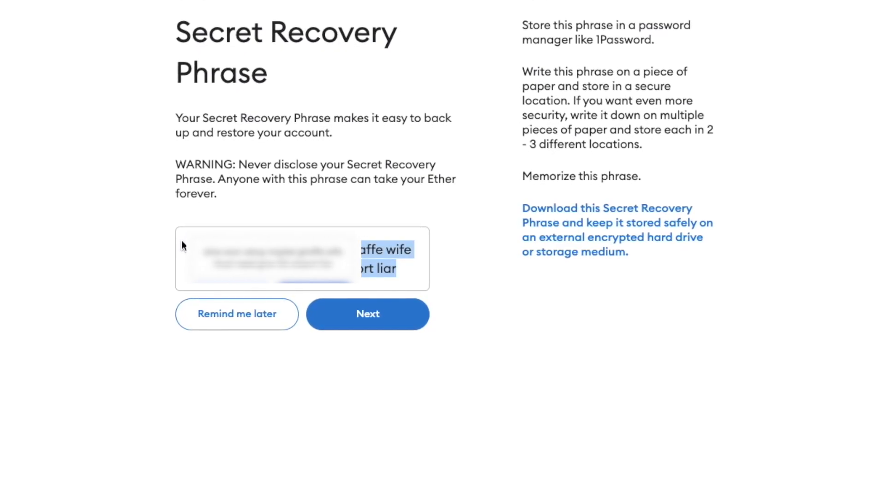
click(380, 316)
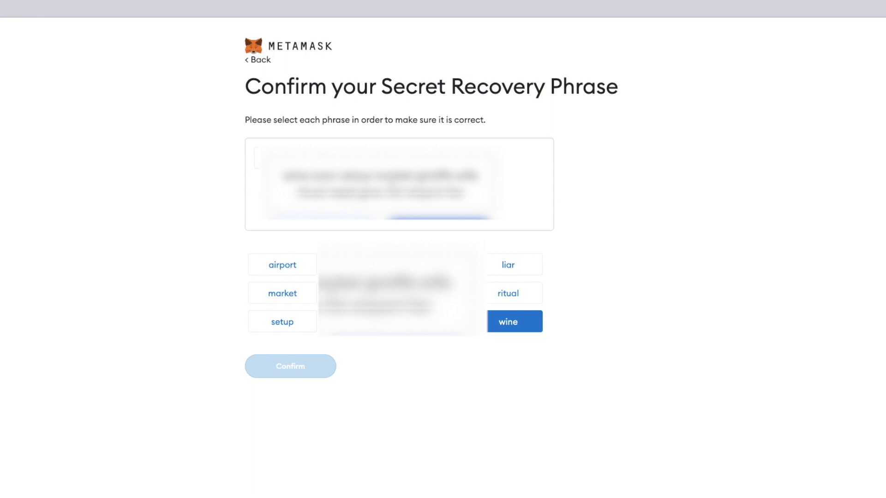
click(282, 322)
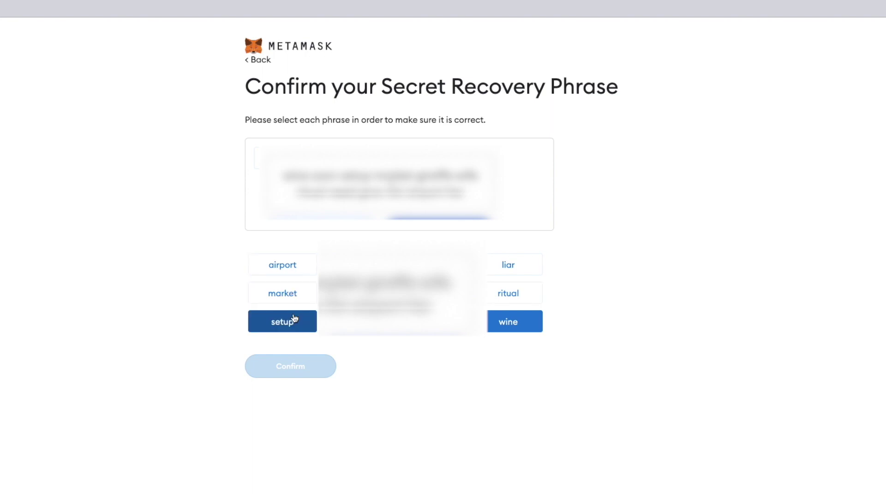
click(283, 294)
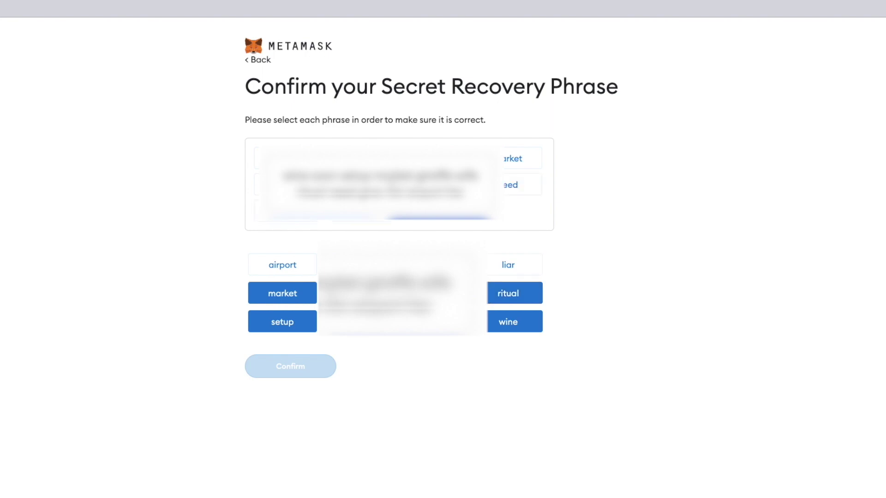
click(283, 264)
click(507, 264)
Confirm the rebuilt phrase and finish setup to open Account 1.
click(315, 369)
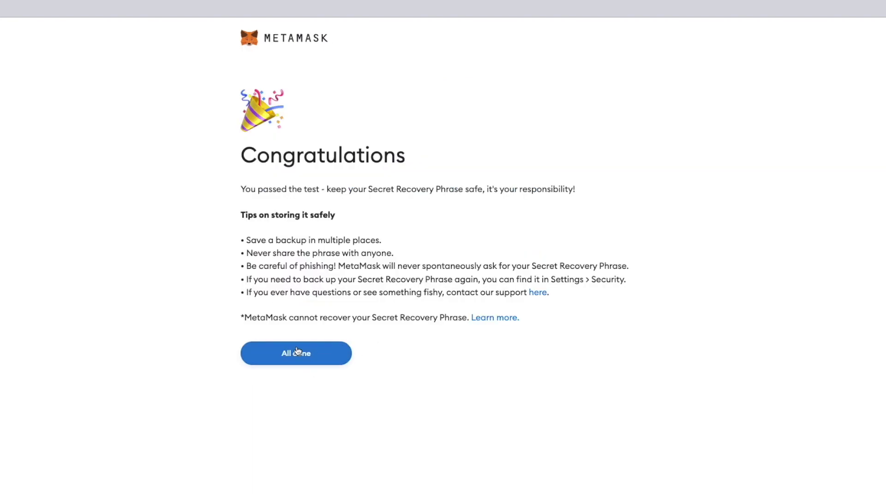
click(321, 349)
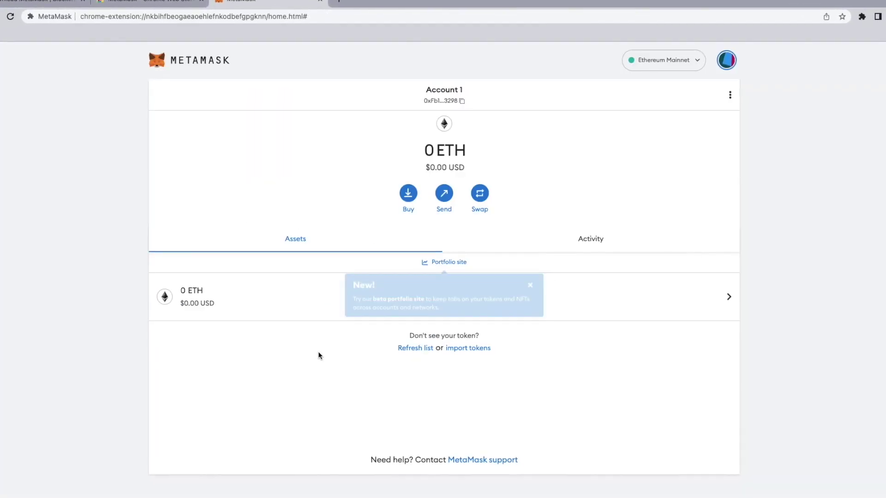